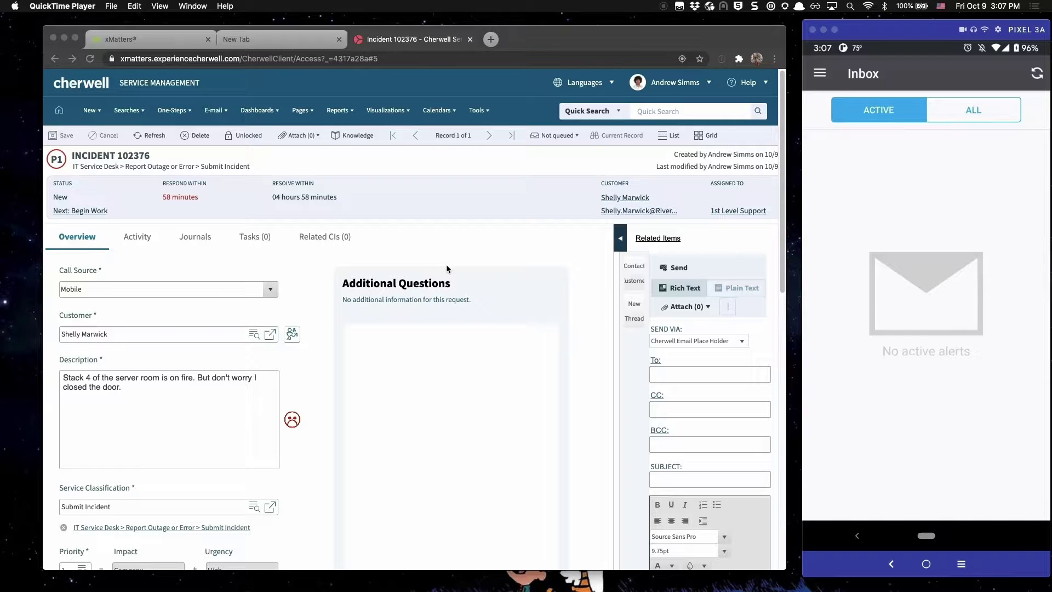
Run the xMatters - Notify one-step on incident 102376 and view its empty journal.
click(189, 113)
click(191, 112)
mouse_move(203, 165)
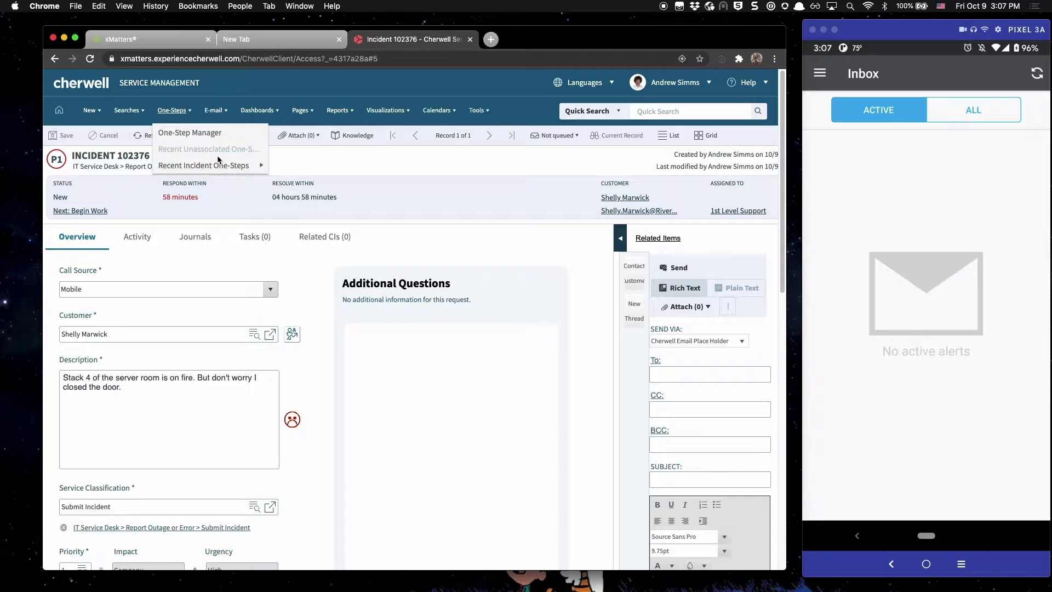
click(313, 167)
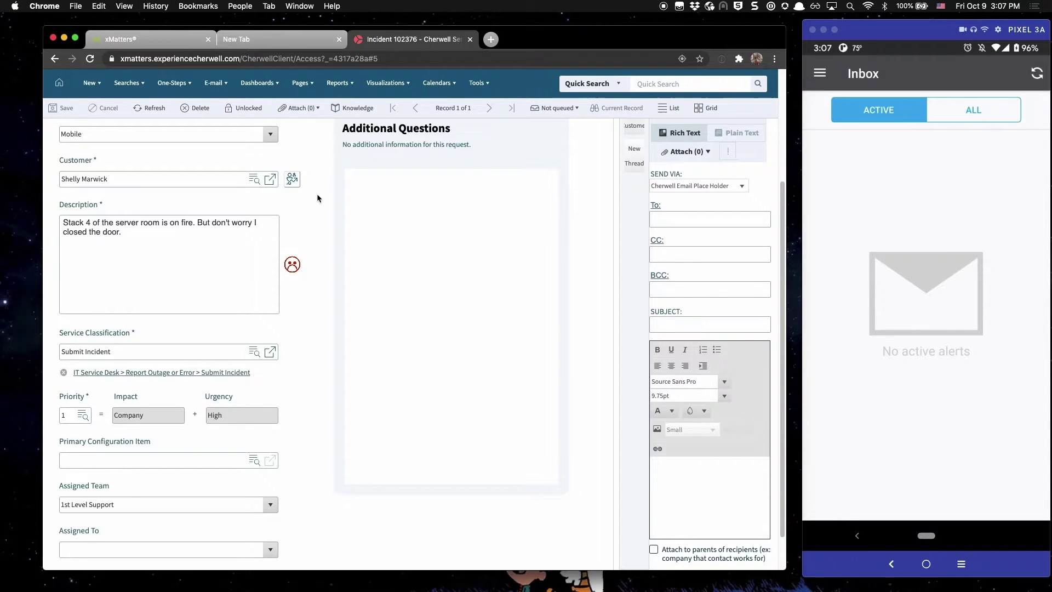
scroll(317, 198, up, 1)
scroll(317, 197, up, 4)
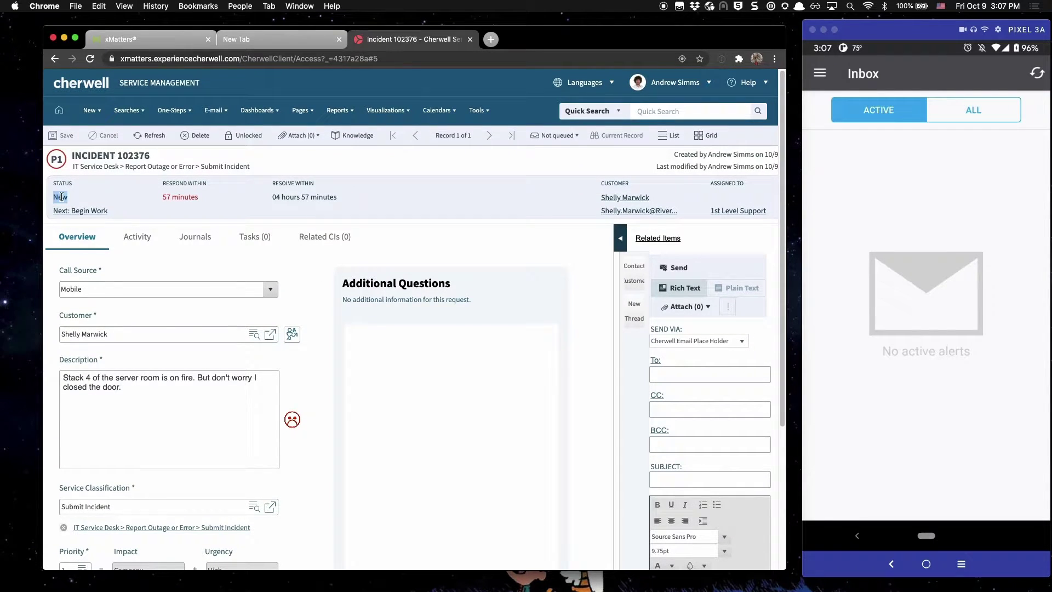
scroll(320, 384, down, 4)
scroll(267, 482, down, 1)
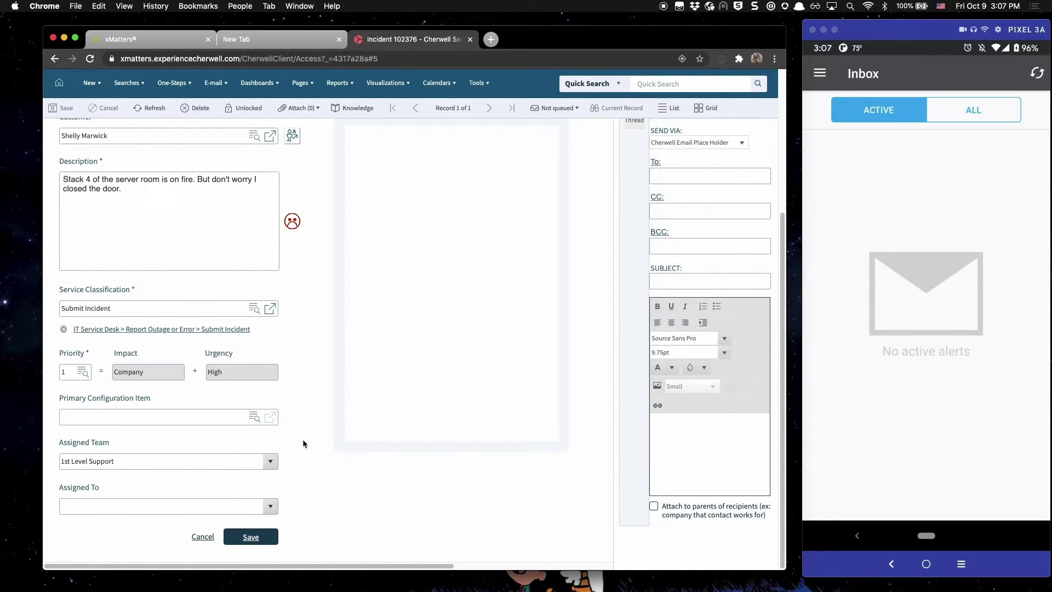
scroll(303, 445, up, 3)
scroll(303, 444, up, 2)
click(204, 238)
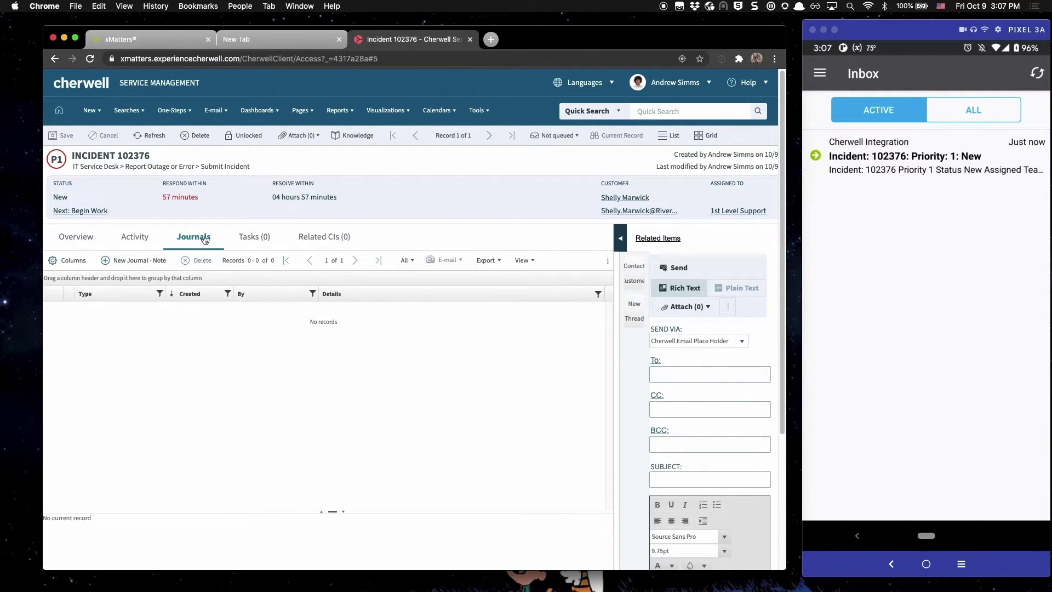
Open the incident 102376 phone alert, then refresh Cherwell to see the ACTIVE journal note.
click(849, 184)
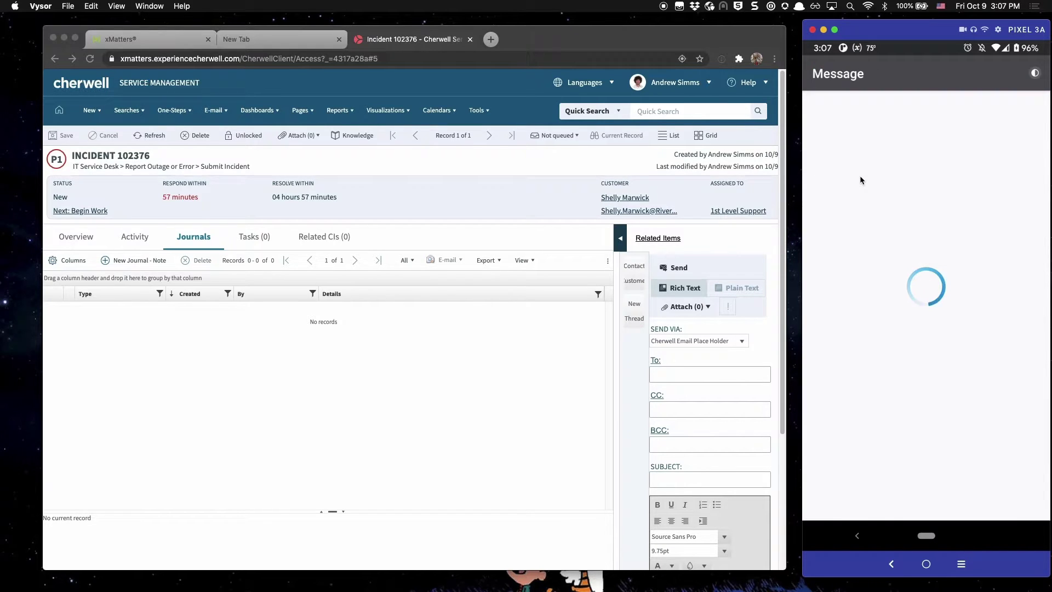
click(153, 142)
click(153, 142)
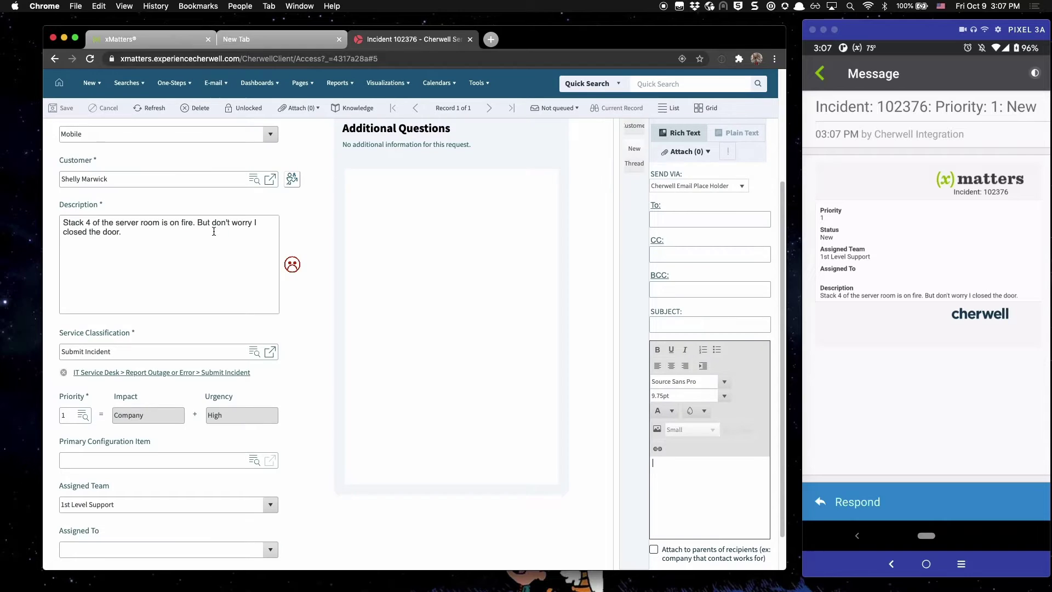
click(197, 237)
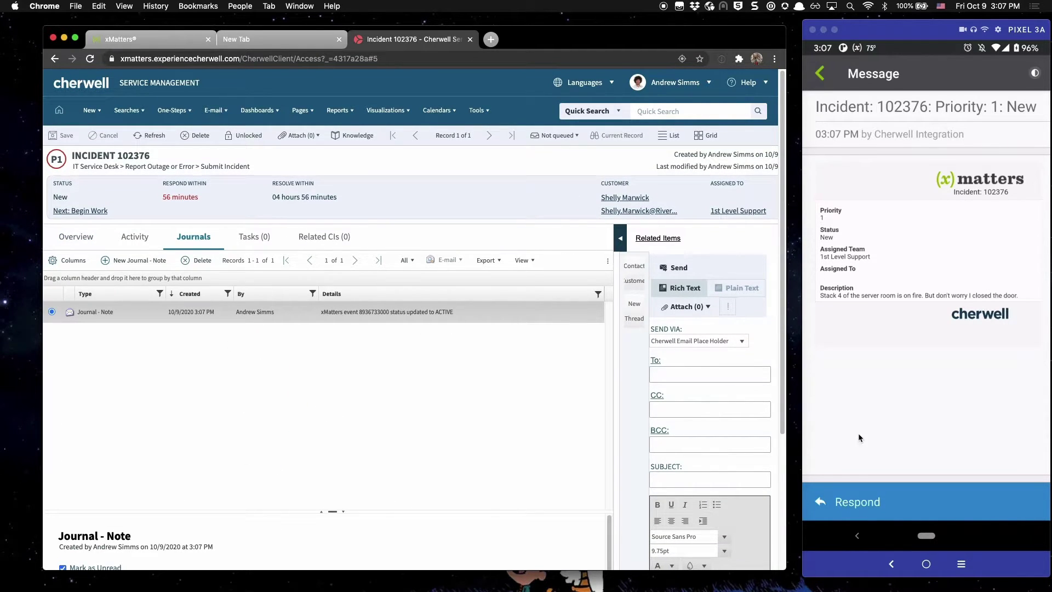
Answer the incident 102376 alert with Assign to Me and send the response immediately.
click(854, 495)
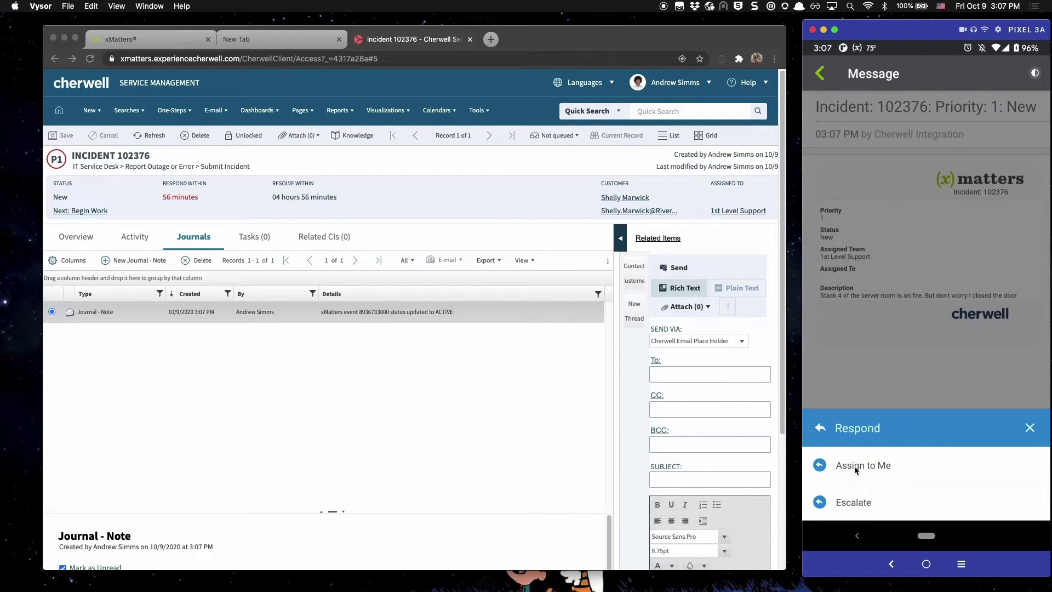
click(951, 476)
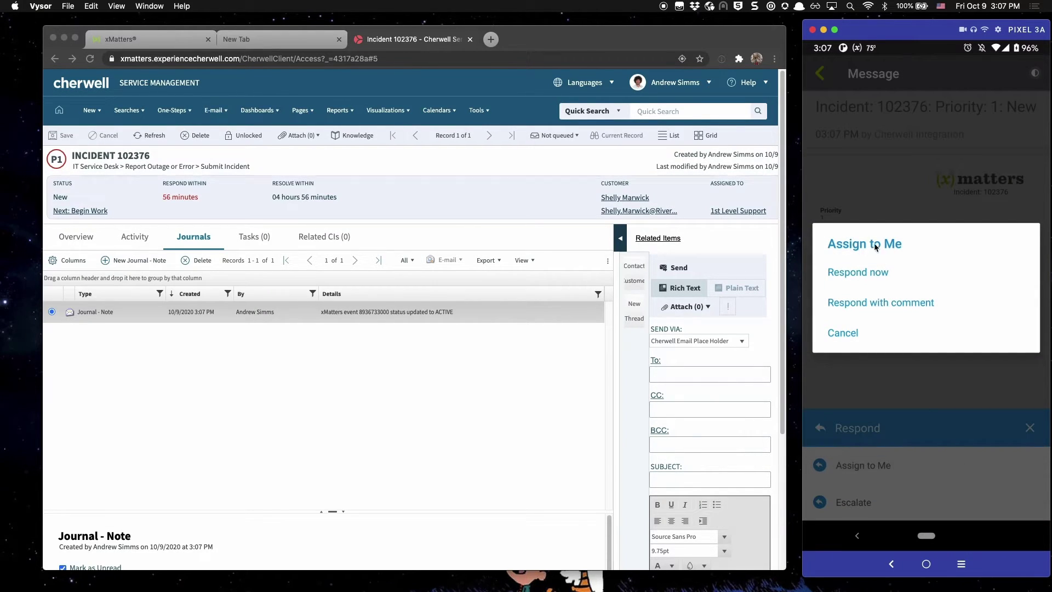
click(863, 271)
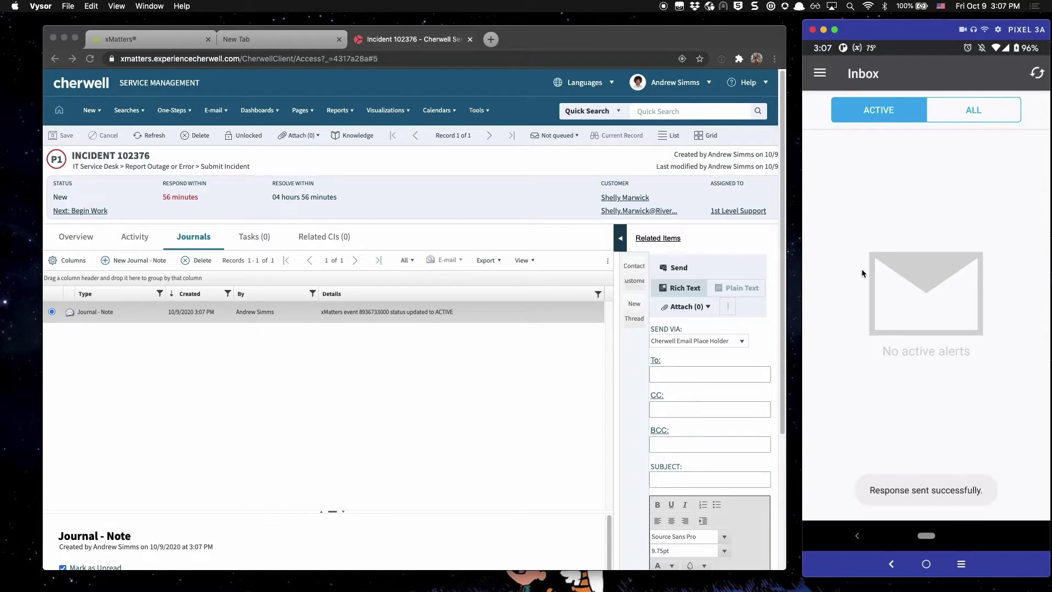
click(365, 413)
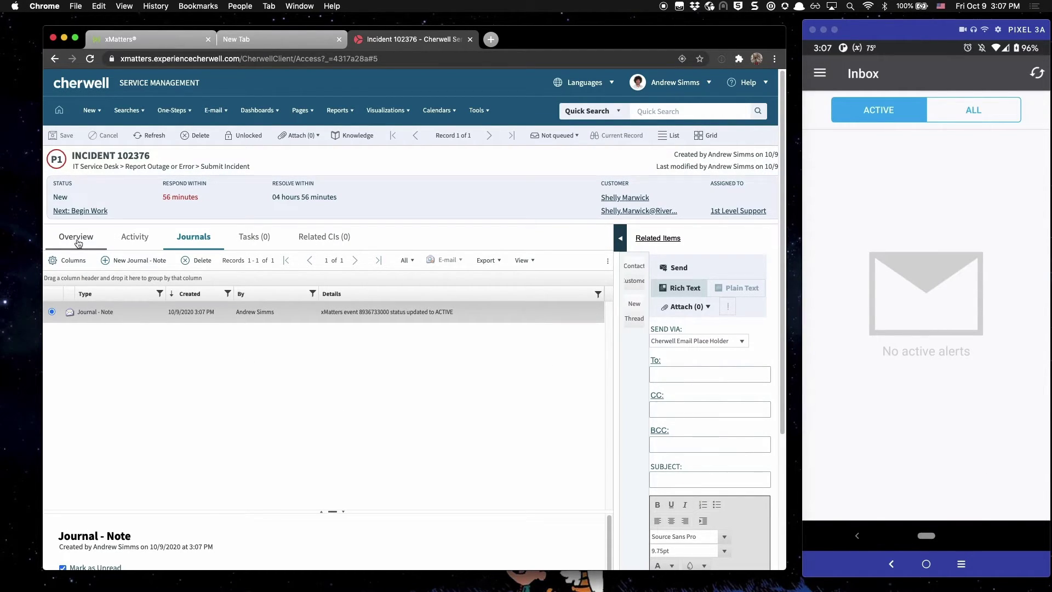
Refresh incident 102376 to verify In Progress, the assignment and four journal entries.
click(155, 141)
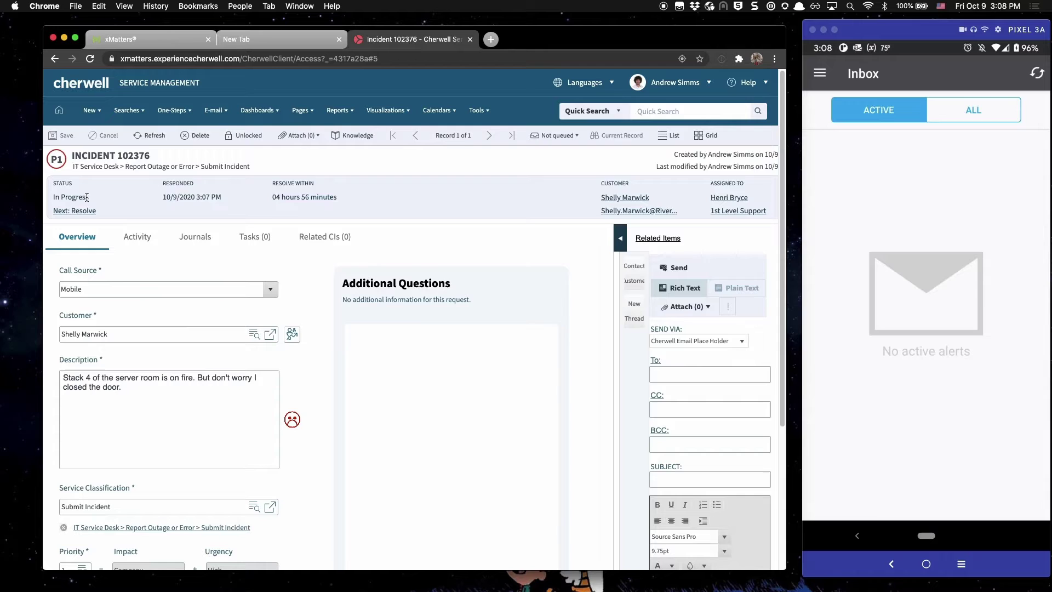
scroll(305, 294, down, 4)
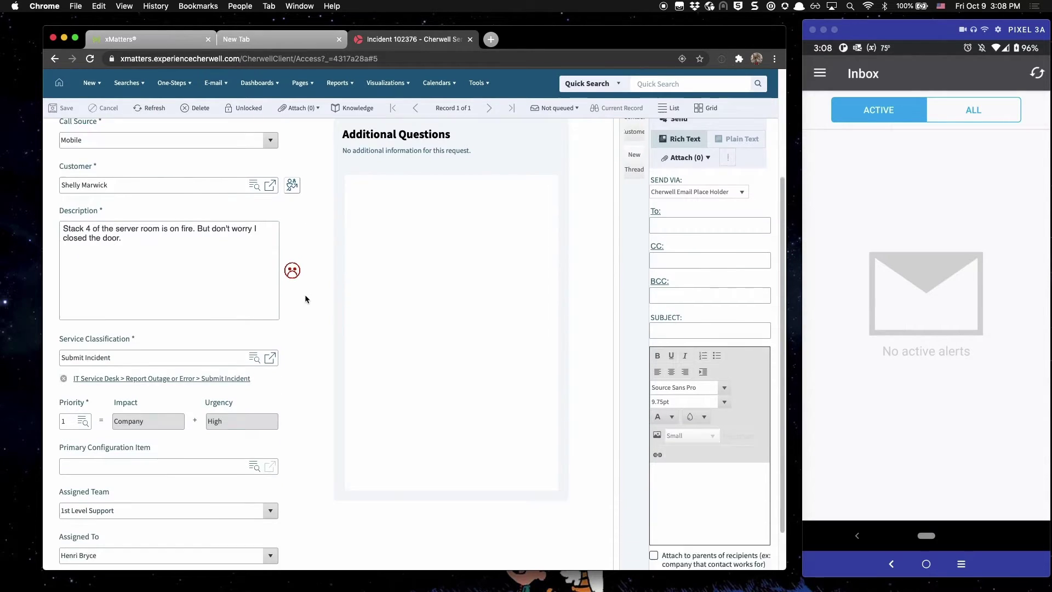
scroll(309, 345, down, 1)
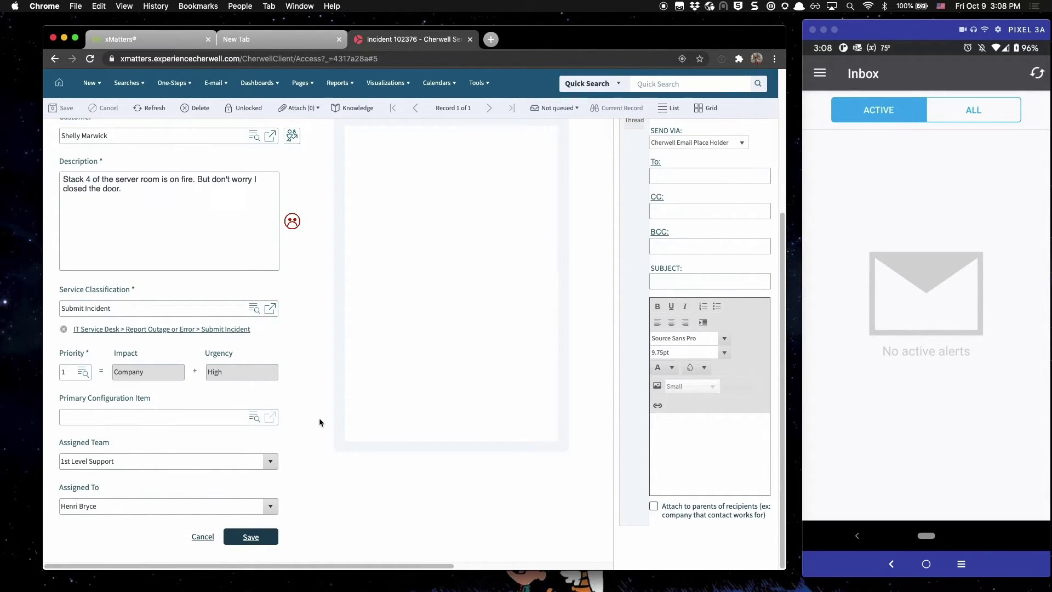
scroll(320, 417, up, 5)
click(197, 245)
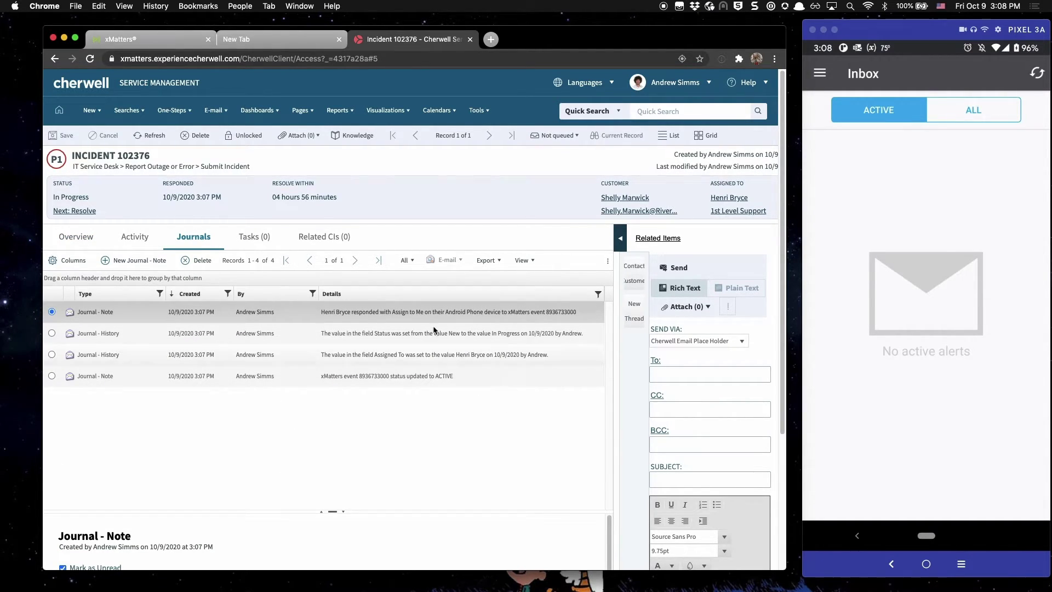
click(153, 41)
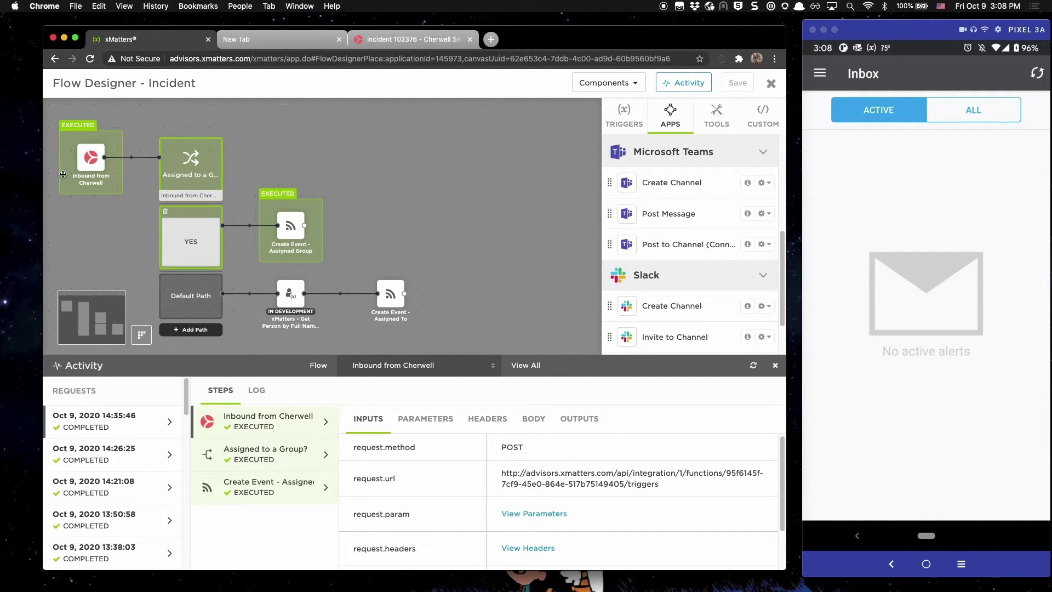
Drop a Microsoft Teams Post Message step on the canvas after Create Event - Assigned Group.
mouse_move(190, 239)
drag(677, 225, 433, 230)
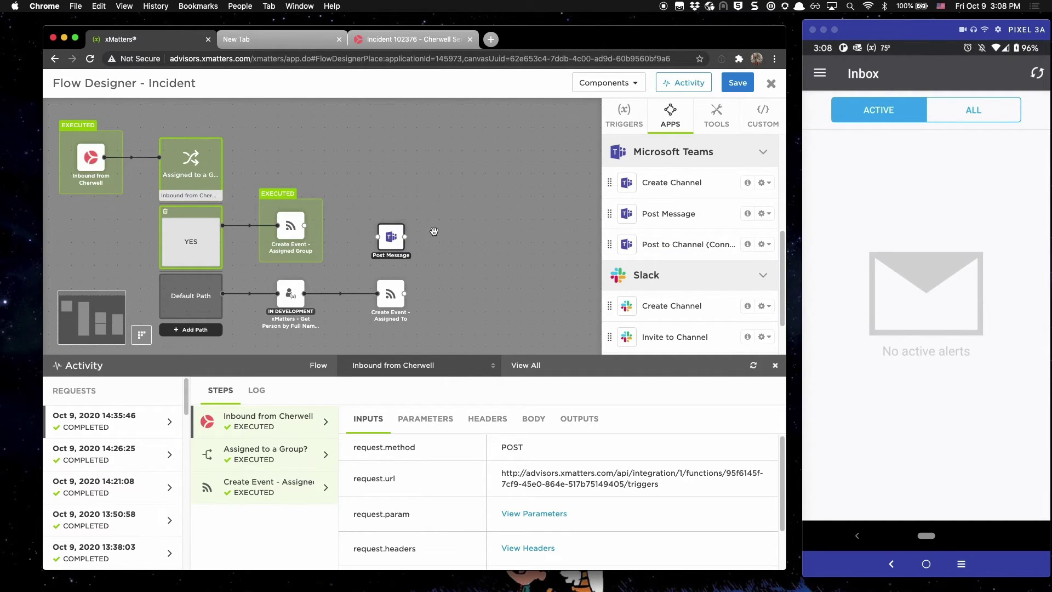
drag(304, 226, 391, 238)
Configure Post Message: team My Team, channel MIM, message 'P1 Incident:' plus Cherwell Description.
double_click(391, 238)
click(329, 330)
text(M)
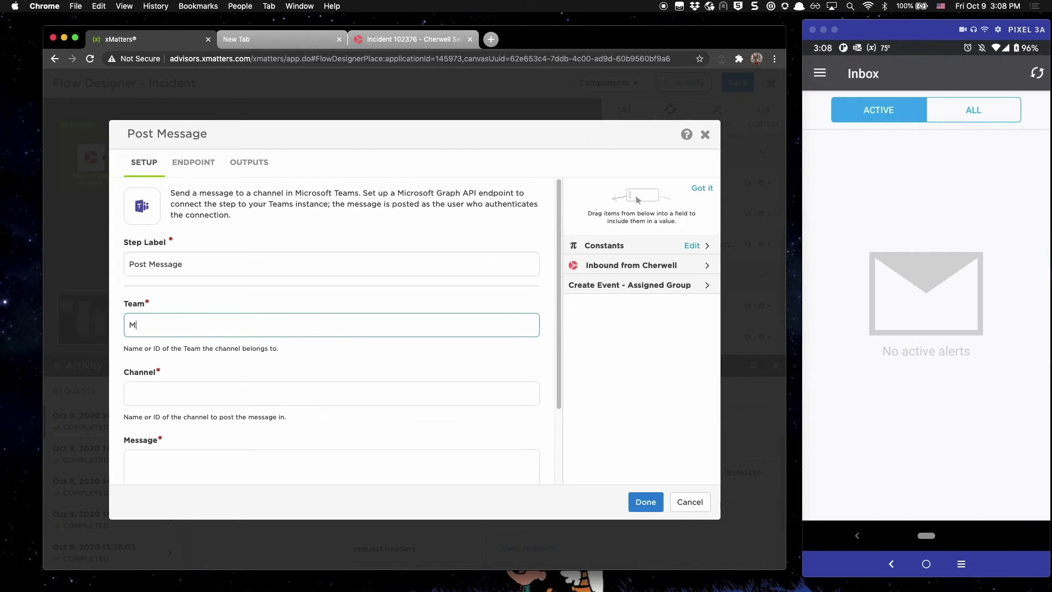
text(y Team)
click(349, 397)
text(MIM)
scroll(312, 407, down, 2)
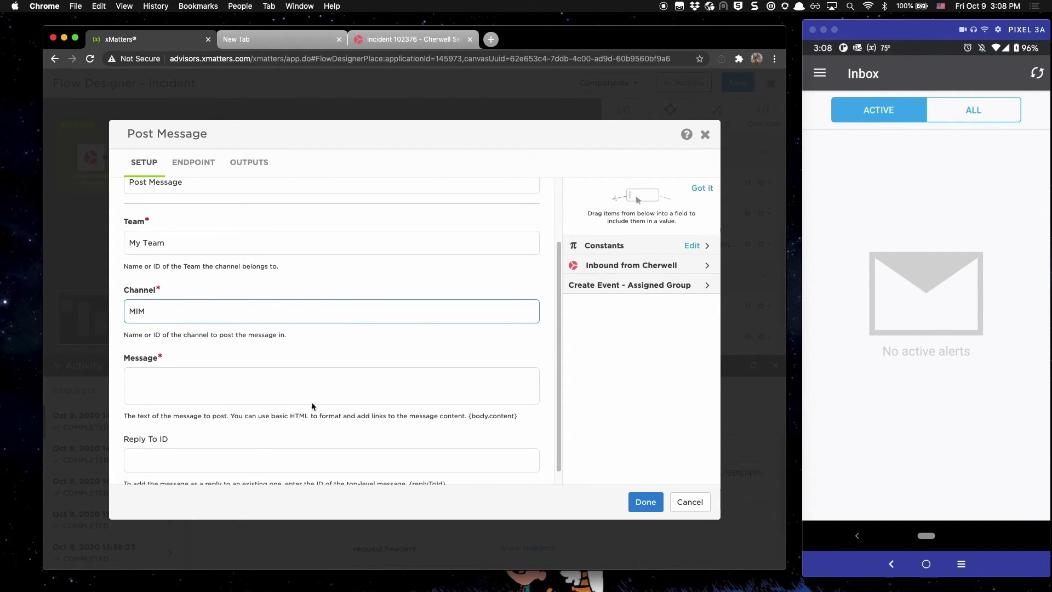
click(312, 403)
text(P1 Incident:)
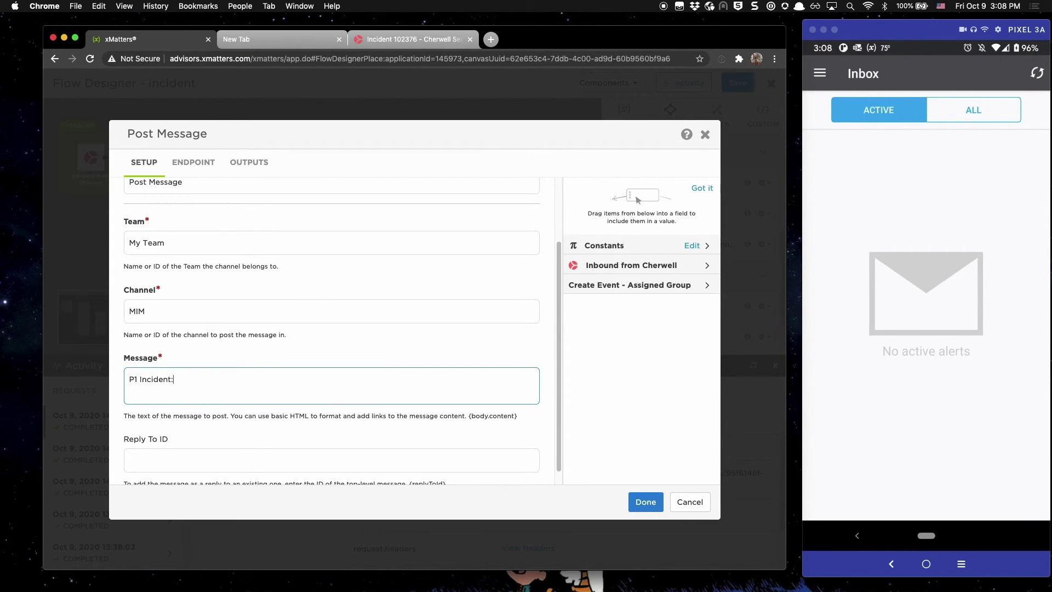
click(632, 265)
drag(604, 305, 396, 379)
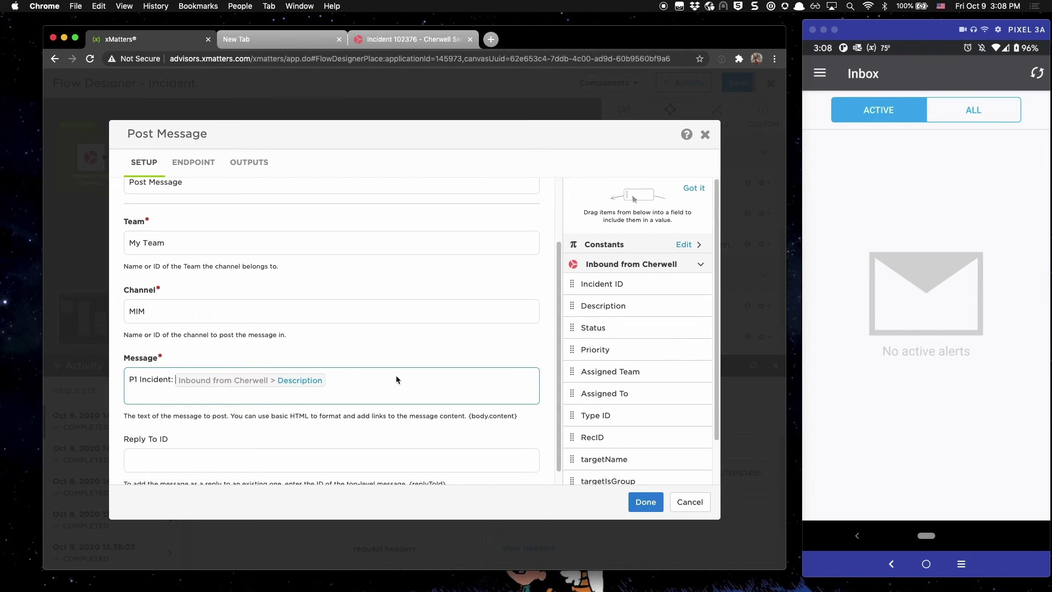
click(645, 501)
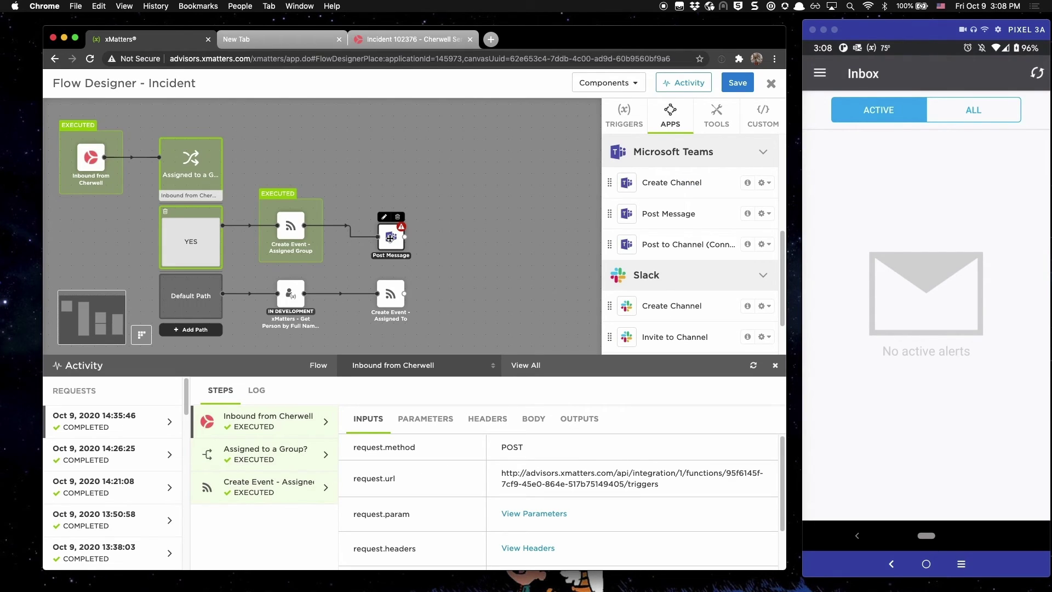